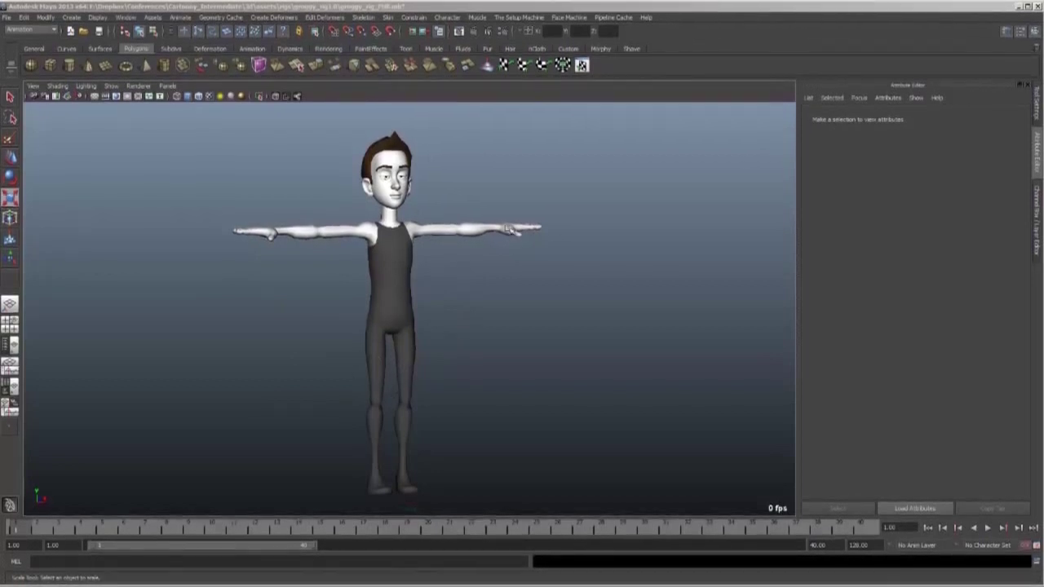
# - Turn the view to face the character from the front and display it with scene lighting so it appears as a silhouette
pyautogui.moveTo(405, 344)
pyautogui.keyDown('alt'); pyautogui.mouseDown()
pyautogui.moveTo(329, 345)
pyautogui.moveTo(443, 338)
pyautogui.moveTo(388, 342)
pyautogui.mouseUp(); pyautogui.keyUp('alt')
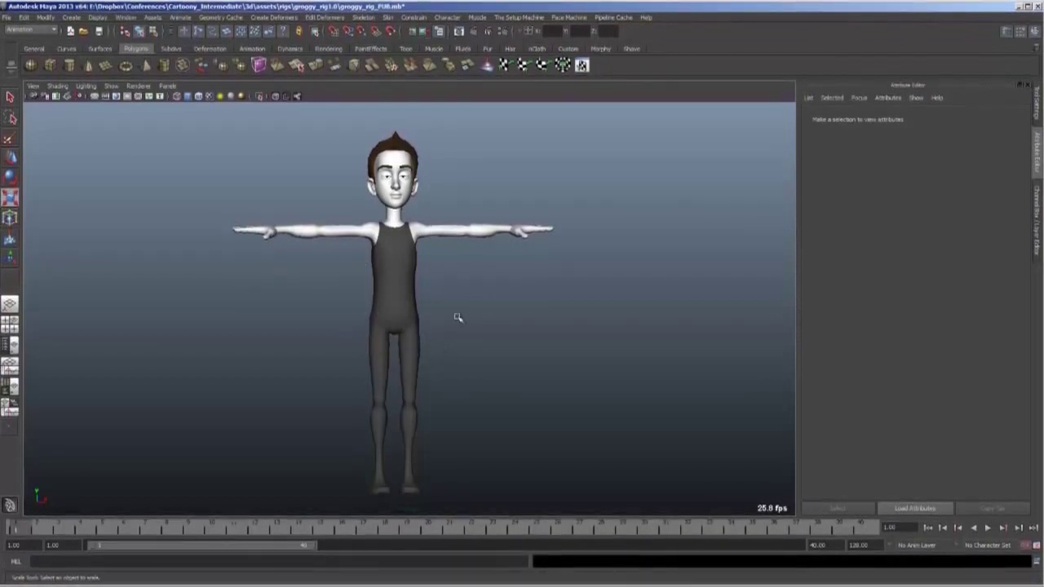
pyautogui.press('7')
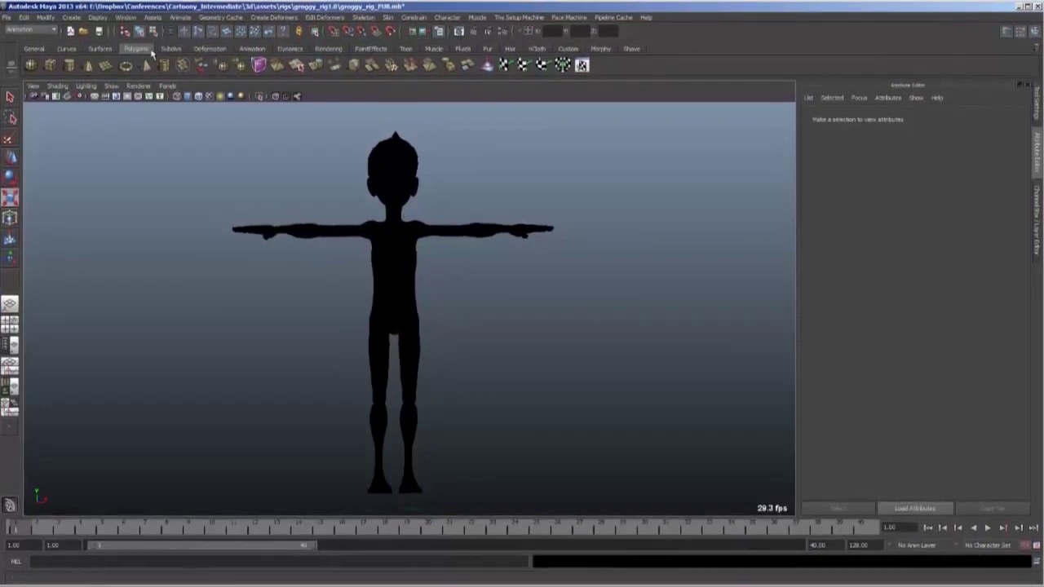
# - Try adding a light to the scene and rotating it near the character's feet
pyautogui.click(65, 16)
pyautogui.moveTo(106, 63)
pyautogui.click(204, 135)
pyautogui.press('e')
pyautogui.moveTo(408, 441); pyautogui.dragTo(443, 447)
pyautogui.click(463, 161)
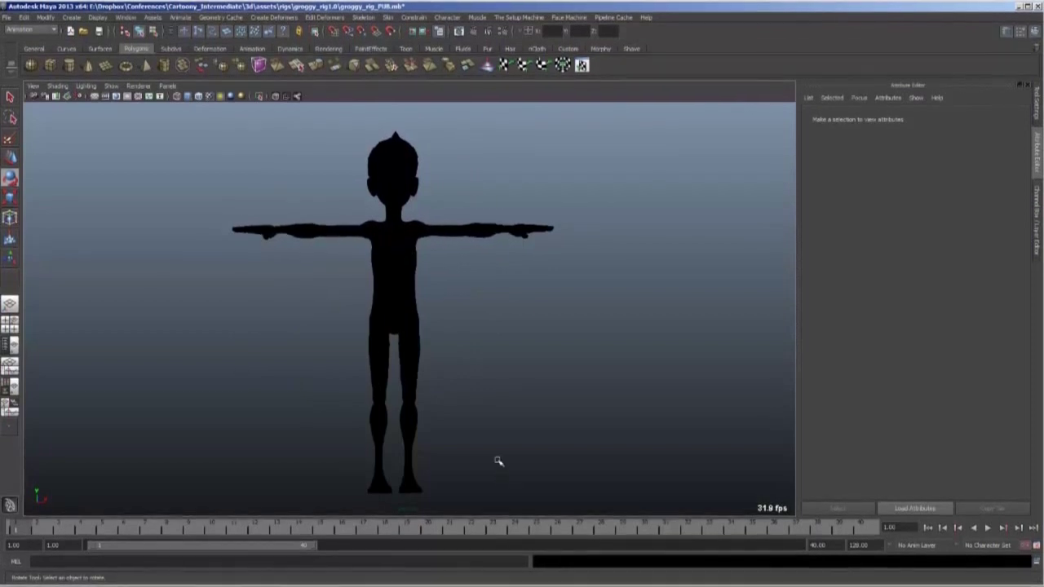
# - Show the body_mesh_layer and head_mesh_layer, and remove the Morpheus rig reference from the scene
pyautogui.click(1039, 195)
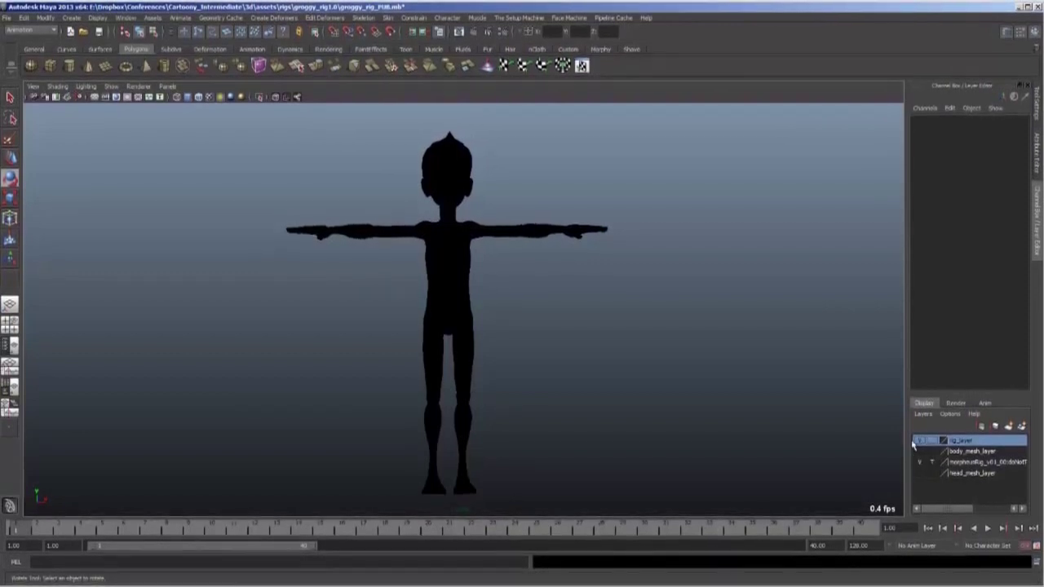
pyautogui.click(921, 451)
pyautogui.click(920, 474)
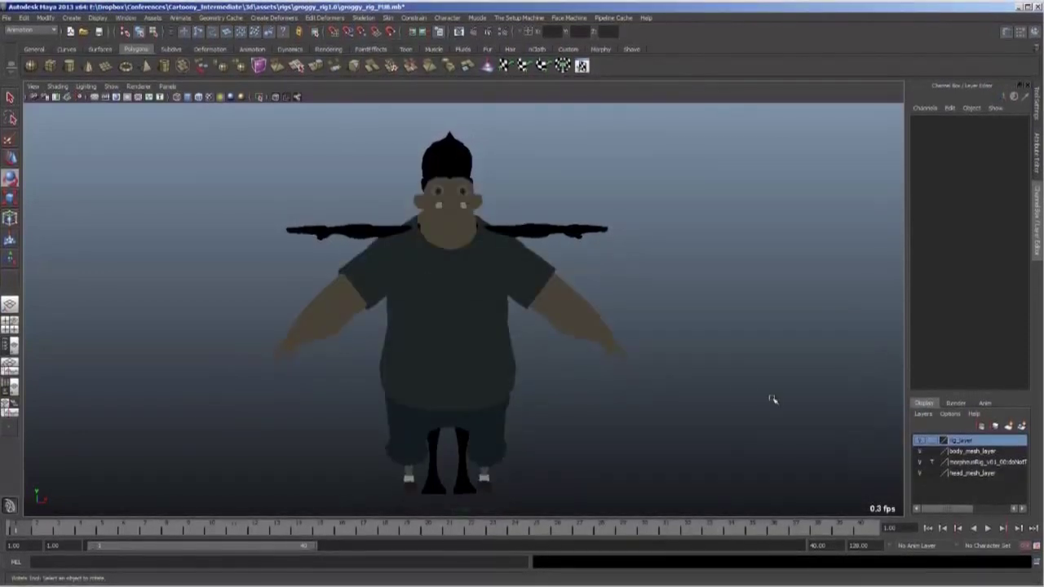
pyautogui.click(5, 17)
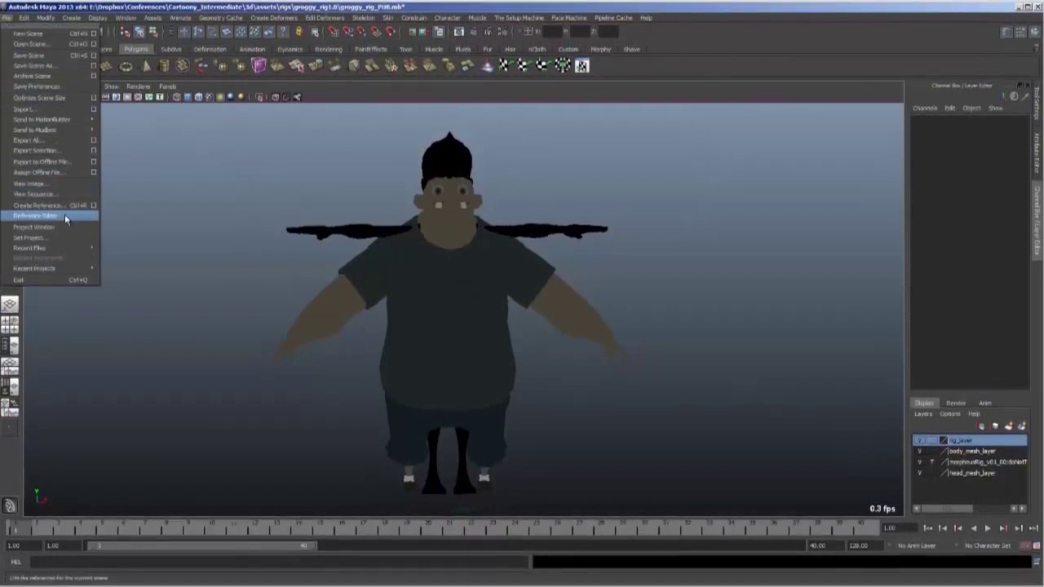
pyautogui.click(164, 242)
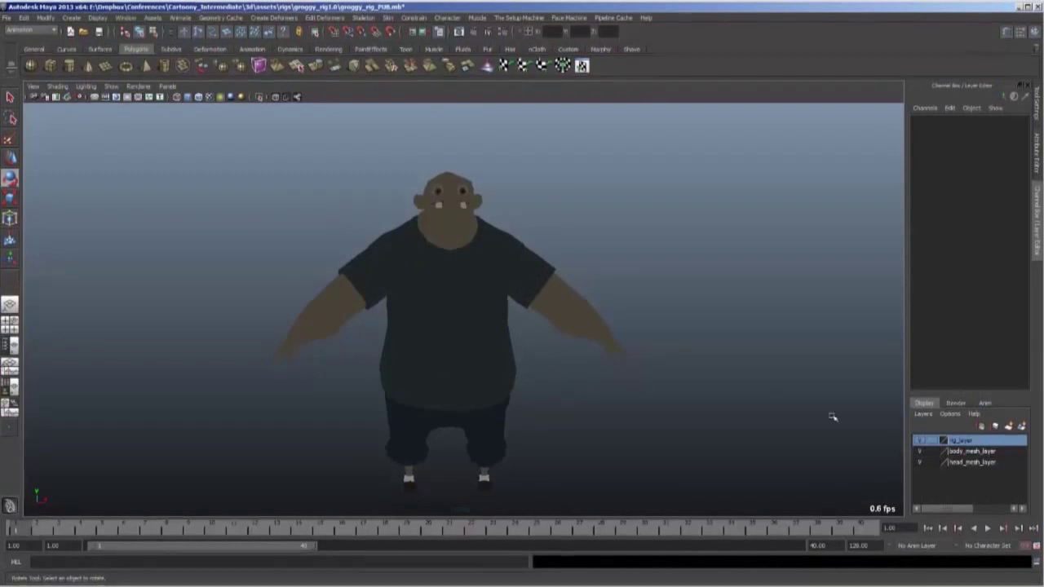
# - Alternate the viewport repeatedly between textured shading and scene lighting to compare the character with its silhouette
pyautogui.press('6')
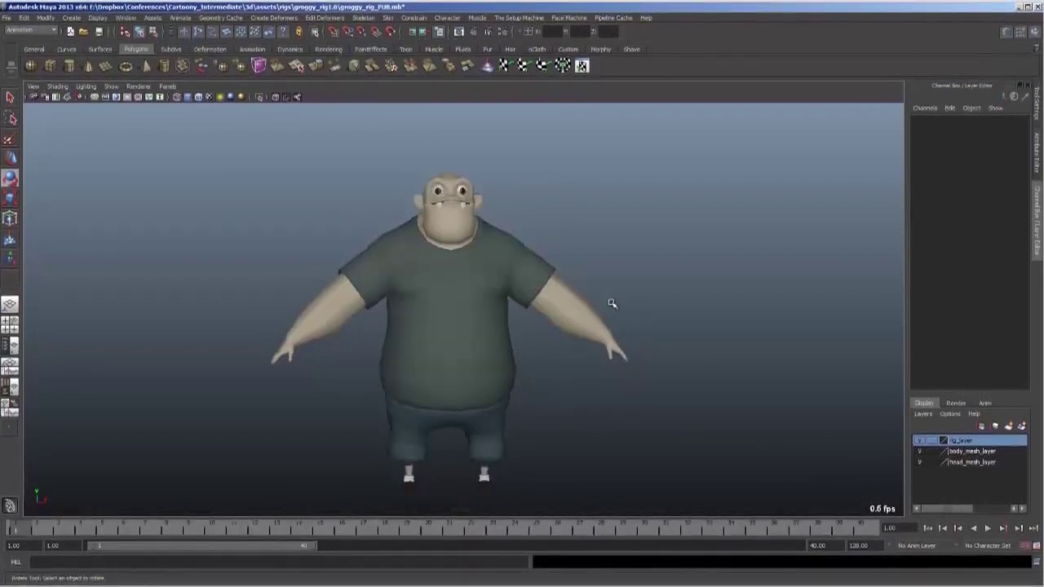
pyautogui.press('7')
pyautogui.press('6')
pyautogui.press('7')
pyautogui.press('6')
pyautogui.press('7')
pyautogui.press('6')
pyautogui.press('7')
pyautogui.press('6')
pyautogui.press('7')
pyautogui.press('6')
pyautogui.press('7')
pyautogui.press('6')
pyautogui.press('7')
pyautogui.press('6')
pyautogui.press('7')
pyautogui.press('6')
pyautogui.press('7')
pyautogui.press('6')
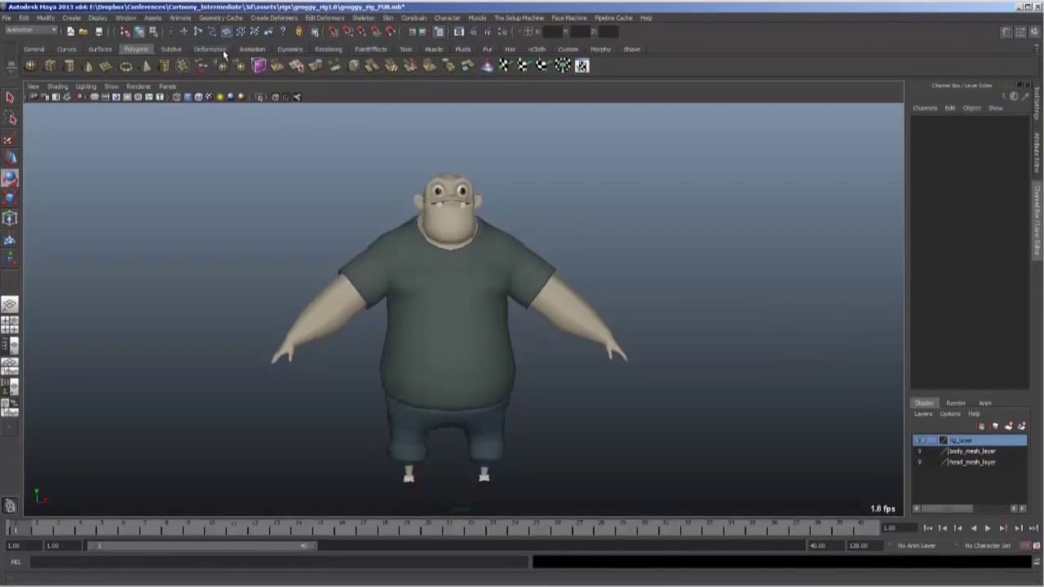
# - Hide all object types in the viewport, then show only polygons
pyautogui.click(111, 86)
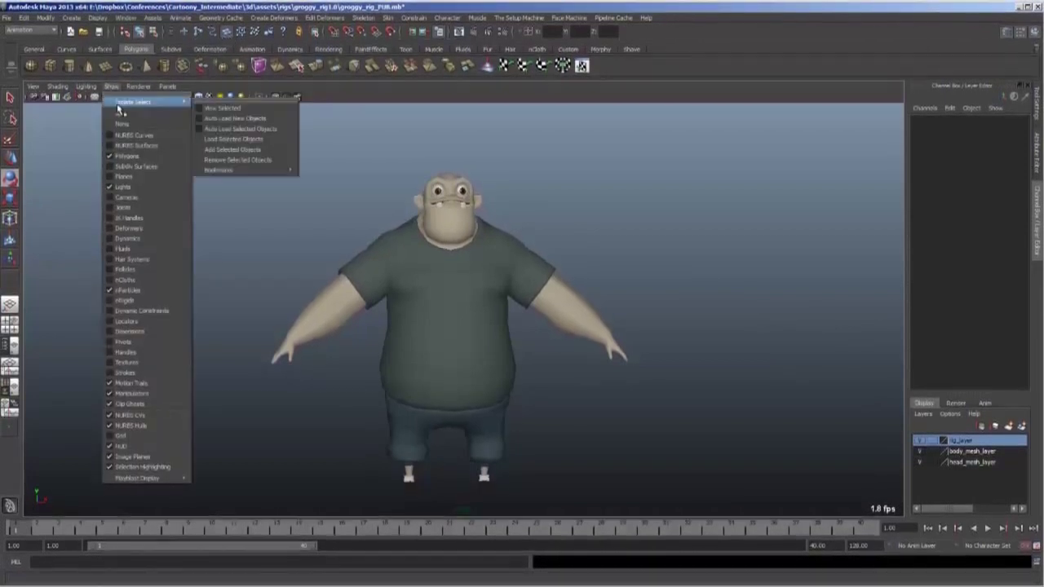
pyautogui.click(121, 123)
pyautogui.click(111, 86)
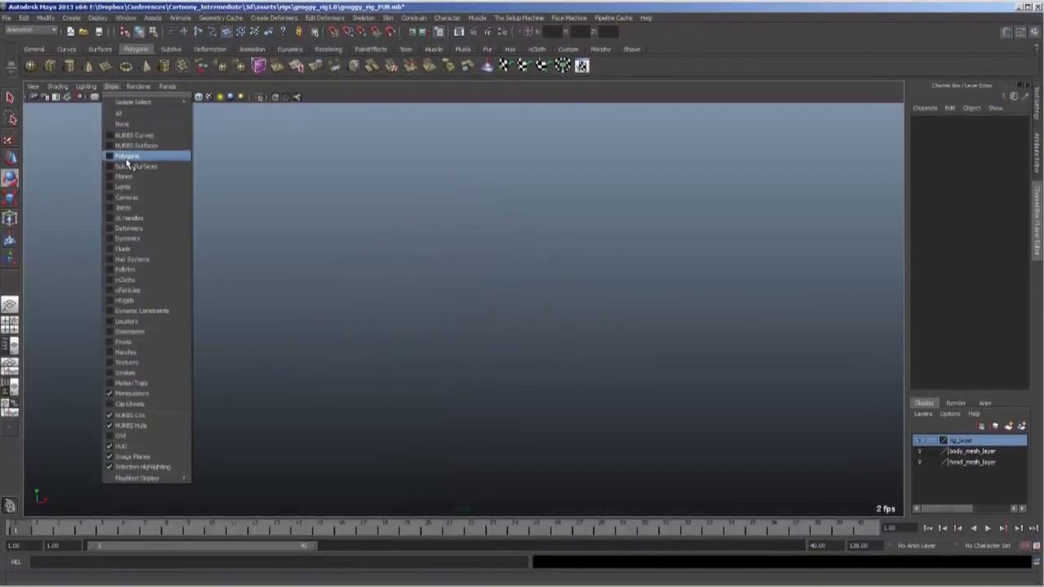
pyautogui.click(125, 156)
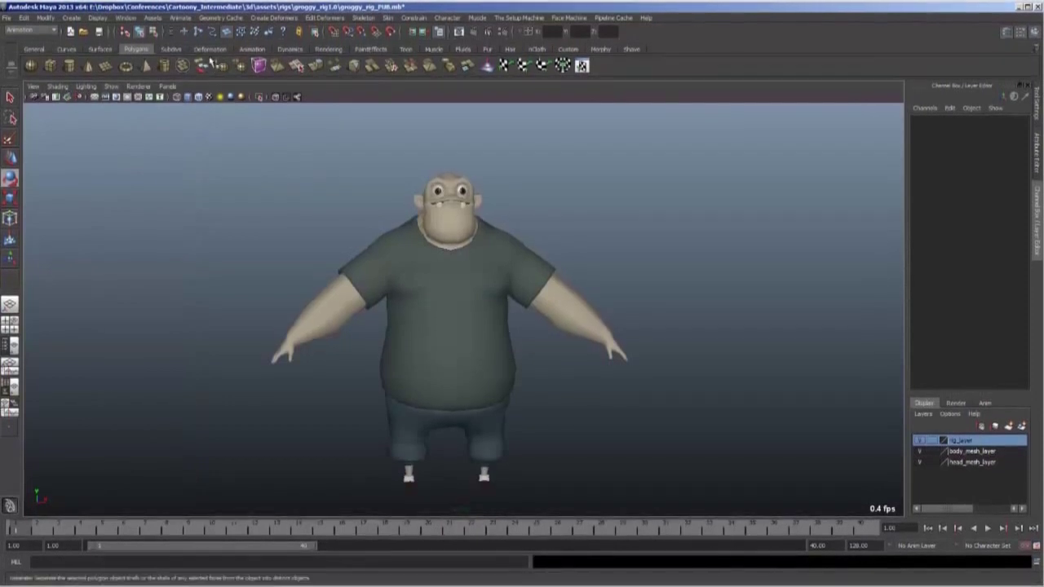
# - Create a render layer named silhouette from all the character's meshes and give it a new Surface Shader material override
pyautogui.moveTo(221, 280); pyautogui.dragTo(707, 508)
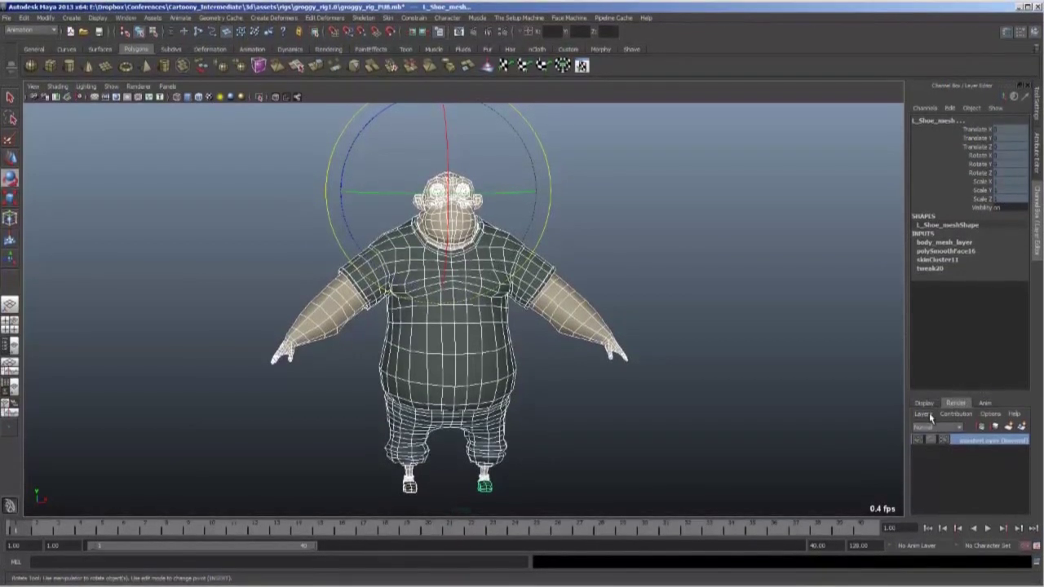
pyautogui.click(1021, 428)
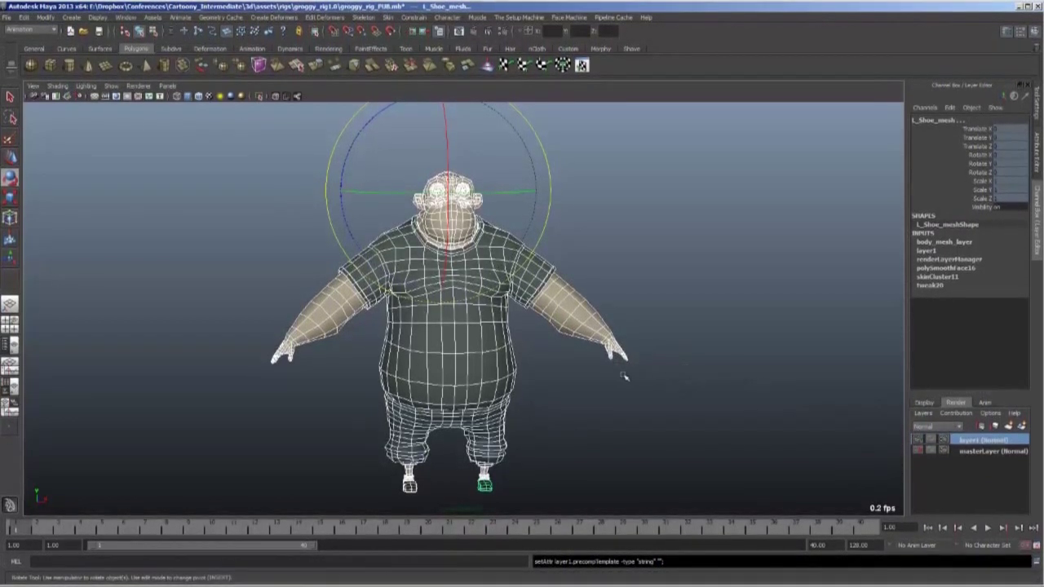
pyautogui.click(898, 436)
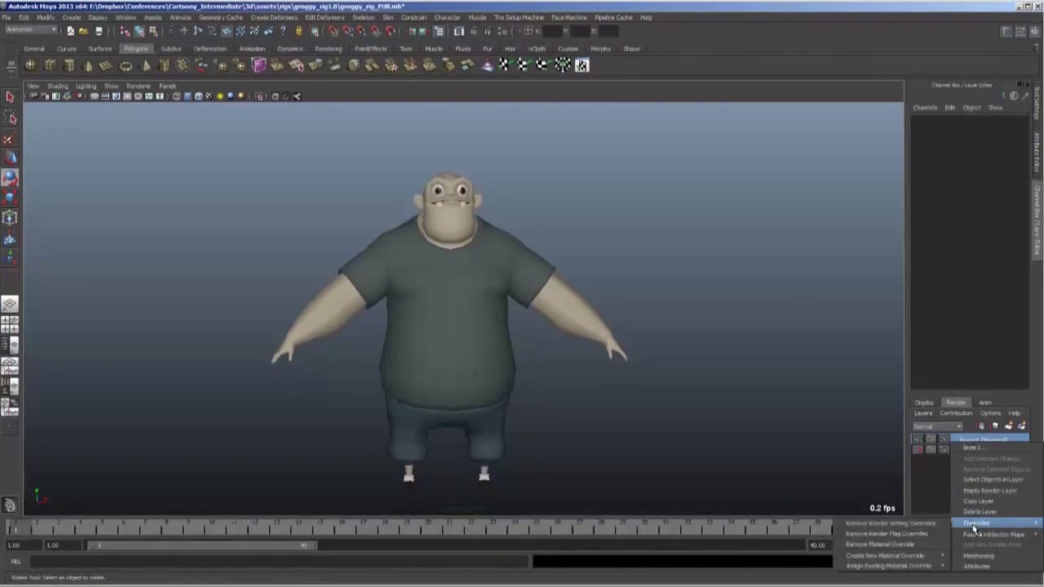
pyautogui.moveTo(889, 556)
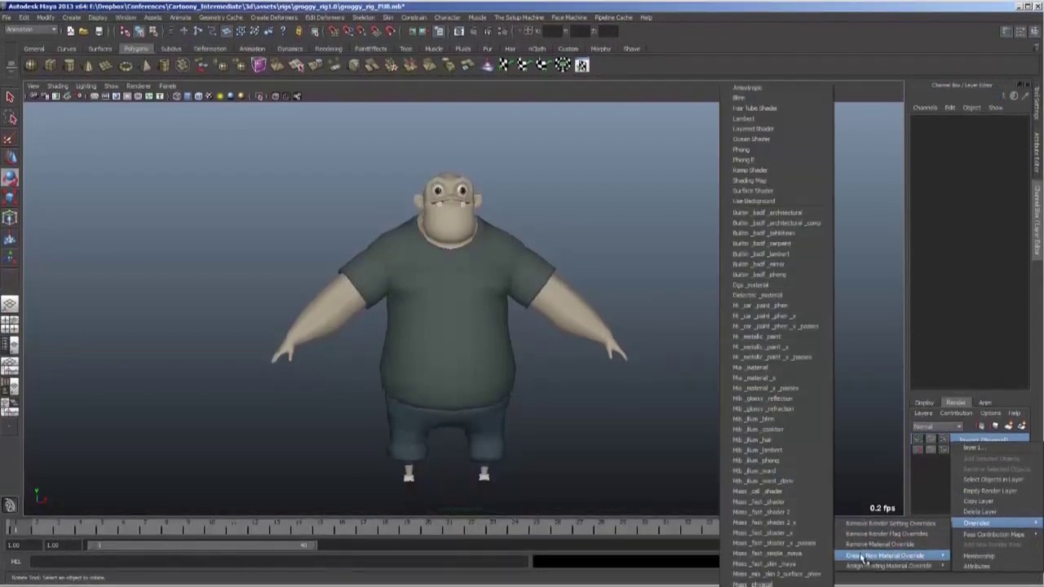
pyautogui.click(782, 194)
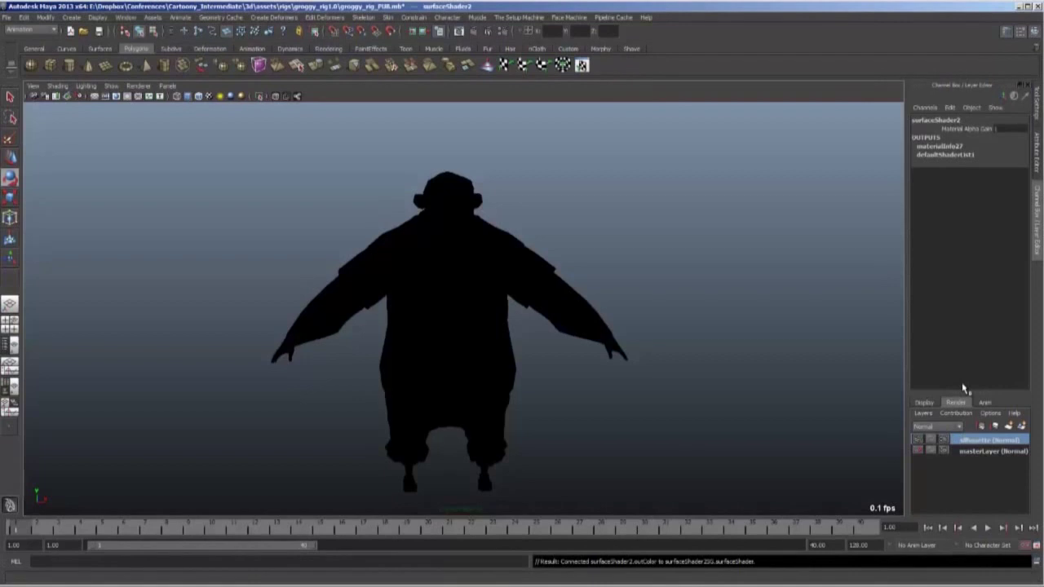
# - On the masterLayer, create a directional light, scale it up to about 20 and rotate it to shine down on the character
pyautogui.click(988, 451)
pyautogui.click(566, 395)
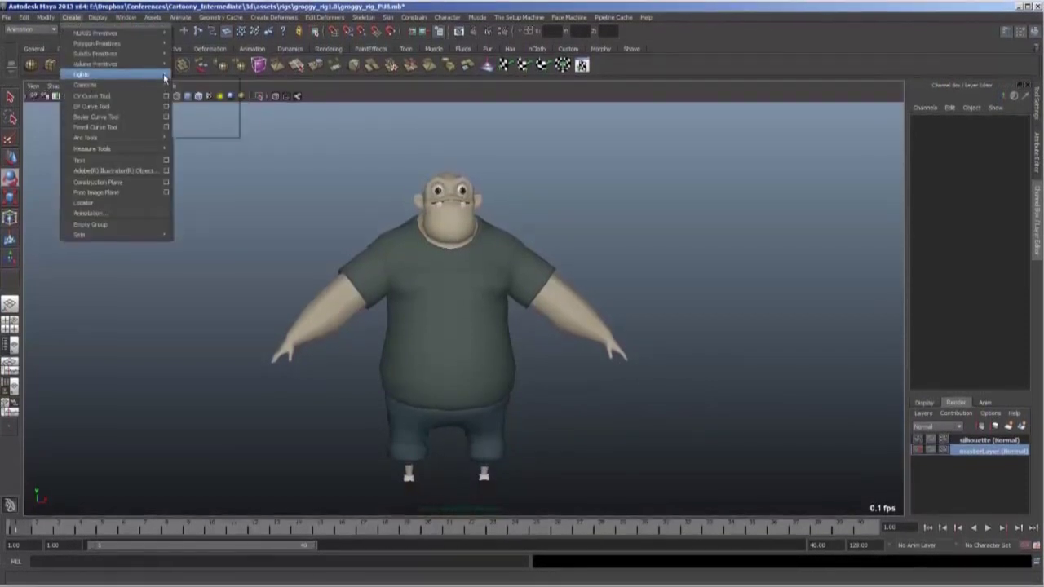
pyautogui.click(201, 91)
pyautogui.press('e')
pyautogui.press('4')
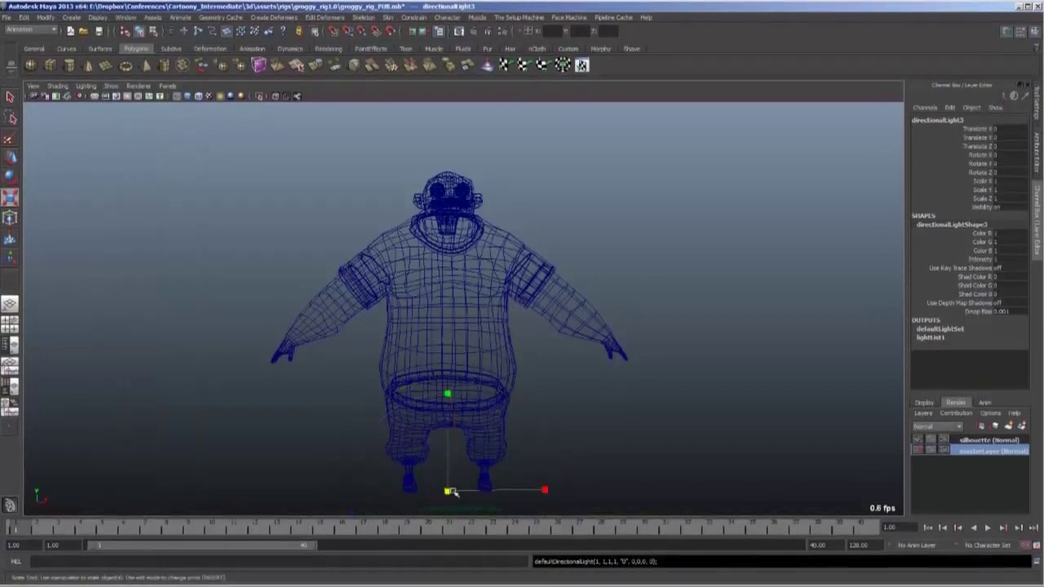
pyautogui.press('5')
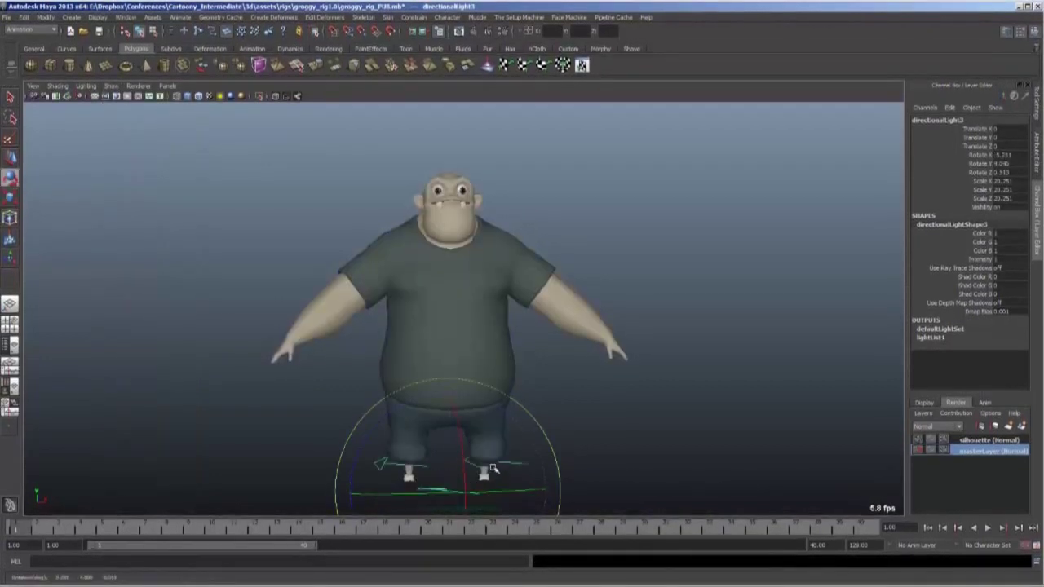
pyautogui.moveTo(554, 488)
pyautogui.mouseDown()
pyautogui.moveTo(522, 443)
pyautogui.moveTo(414, 483)
pyautogui.mouseUp()
pyautogui.moveTo(394, 442); pyautogui.dragTo(575, 409)
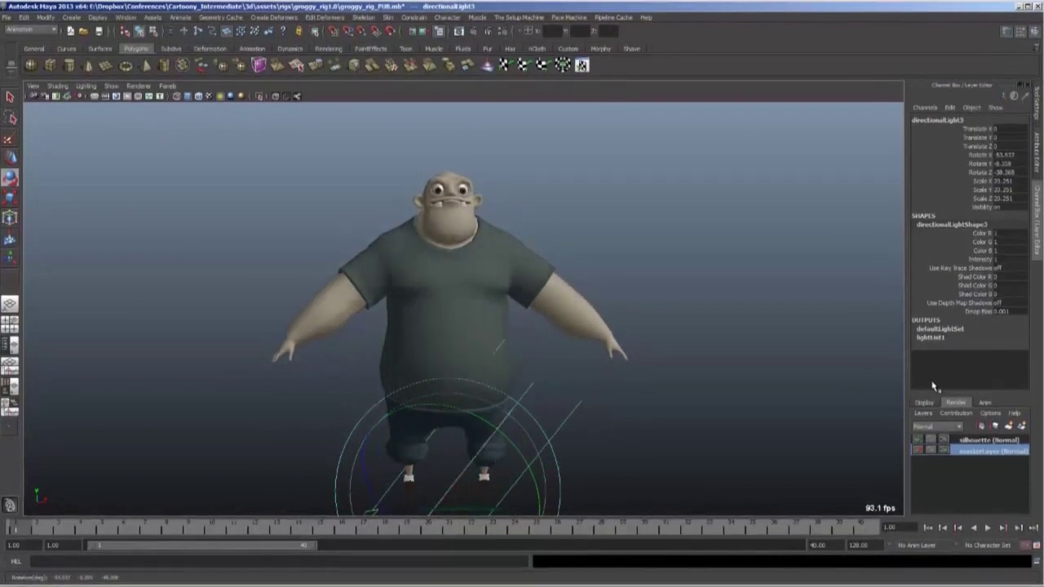
# - Switch to the silhouette layer, rotate the directional light and remove the light from that layer
pyautogui.click(988, 440)
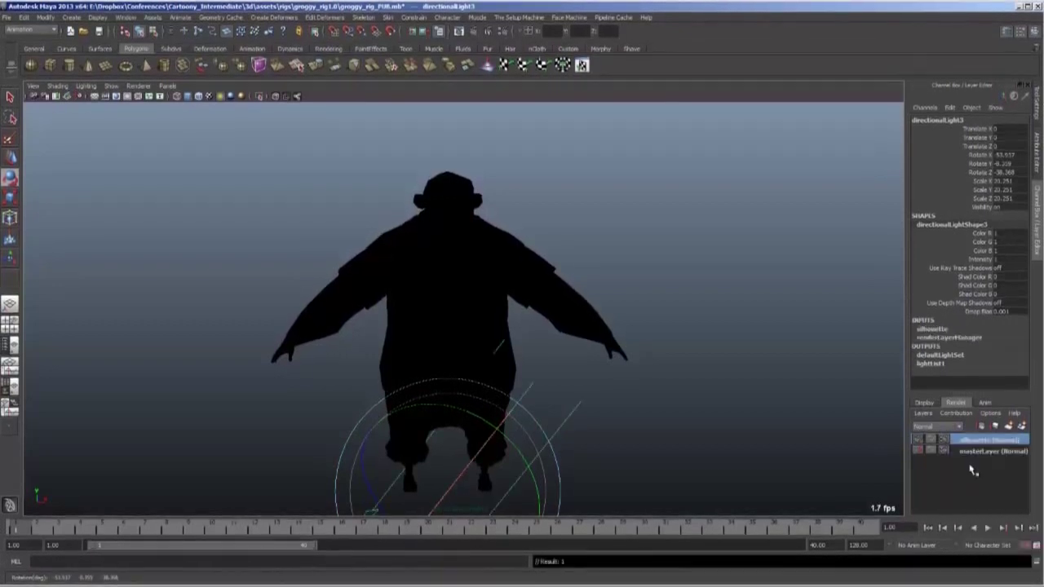
pyautogui.moveTo(474, 438); pyautogui.dragTo(412, 485)
pyautogui.moveTo(535, 464); pyautogui.dragTo(511, 482)
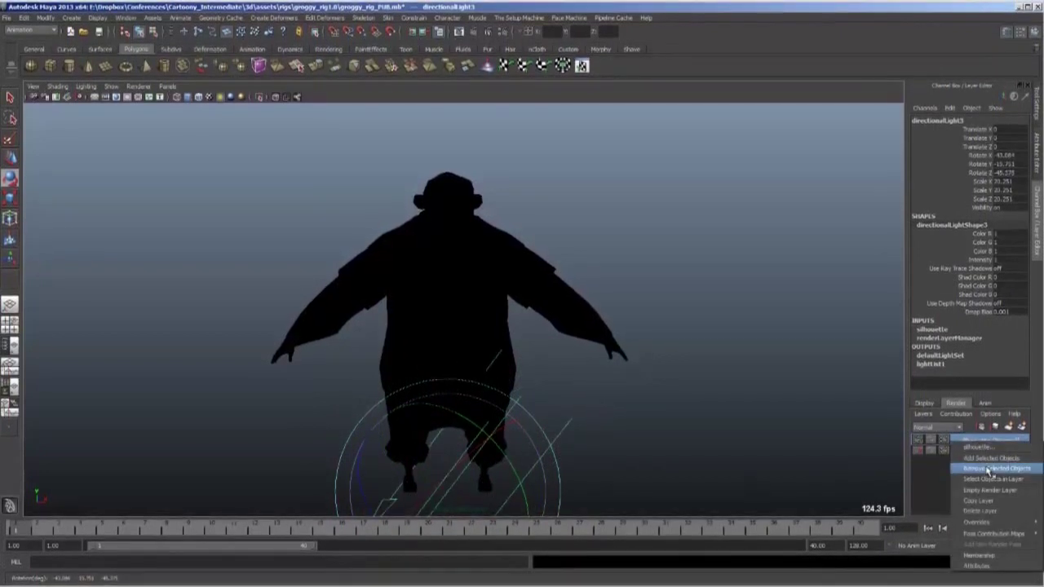
pyautogui.click(989, 470)
# - Return to the masterLayer, rotate the directional light to a new angle and deselect it
pyautogui.click(977, 454)
pyautogui.moveTo(535, 438)
pyautogui.mouseDown()
pyautogui.moveTo(434, 462)
pyautogui.moveTo(485, 425)
pyautogui.moveTo(446, 483)
pyautogui.moveTo(491, 490)
pyautogui.mouseUp()
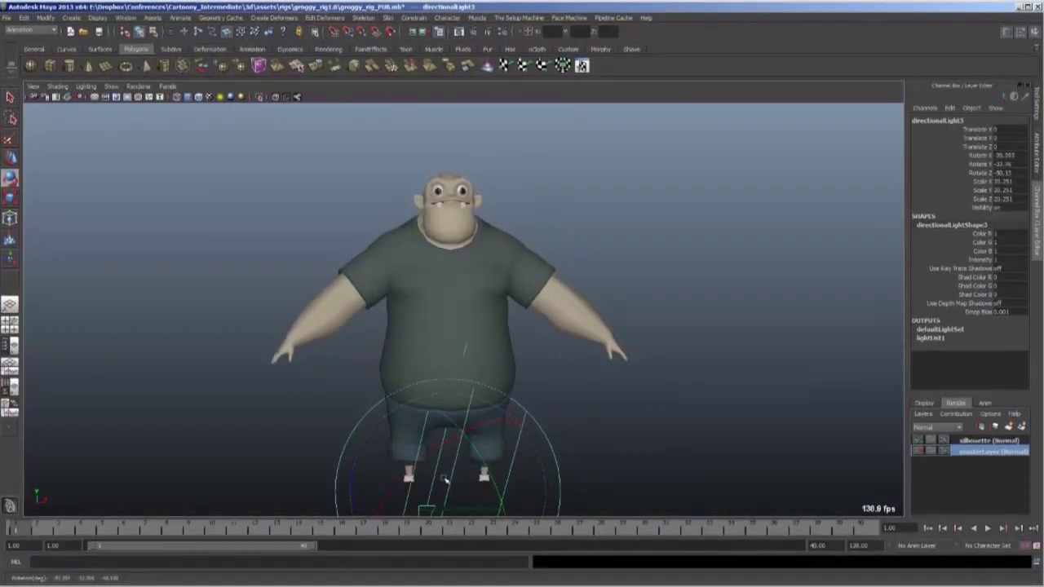
pyautogui.click(684, 487)
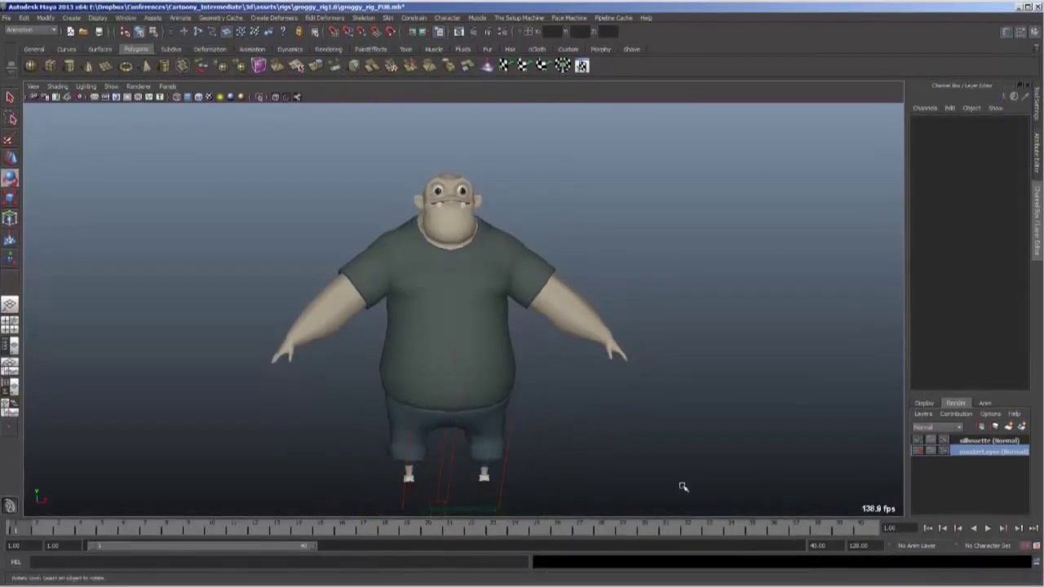
# - Alternate between the silhouette layer and the masterLayer to compare the black shape with the shaded character
pyautogui.click(984, 440)
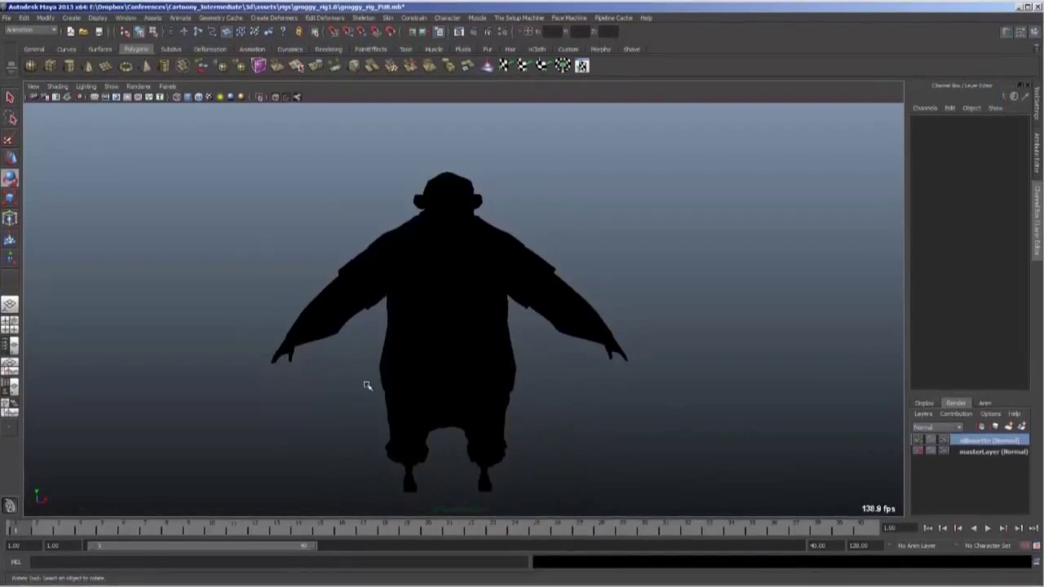
pyautogui.click(983, 452)
pyautogui.click(983, 441)
pyautogui.click(979, 453)
pyautogui.click(984, 441)
pyautogui.click(979, 453)
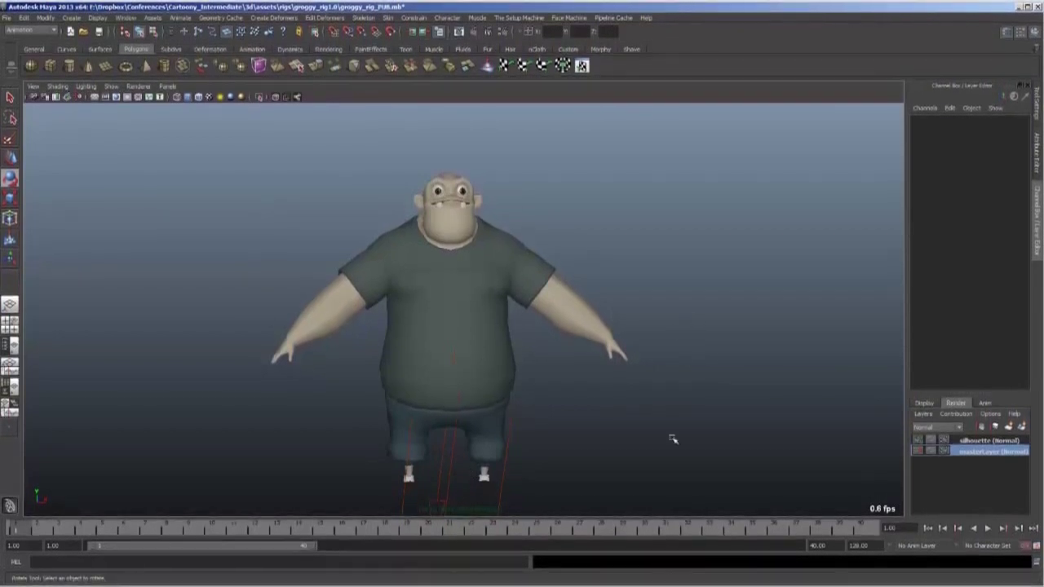
pyautogui.click(987, 441)
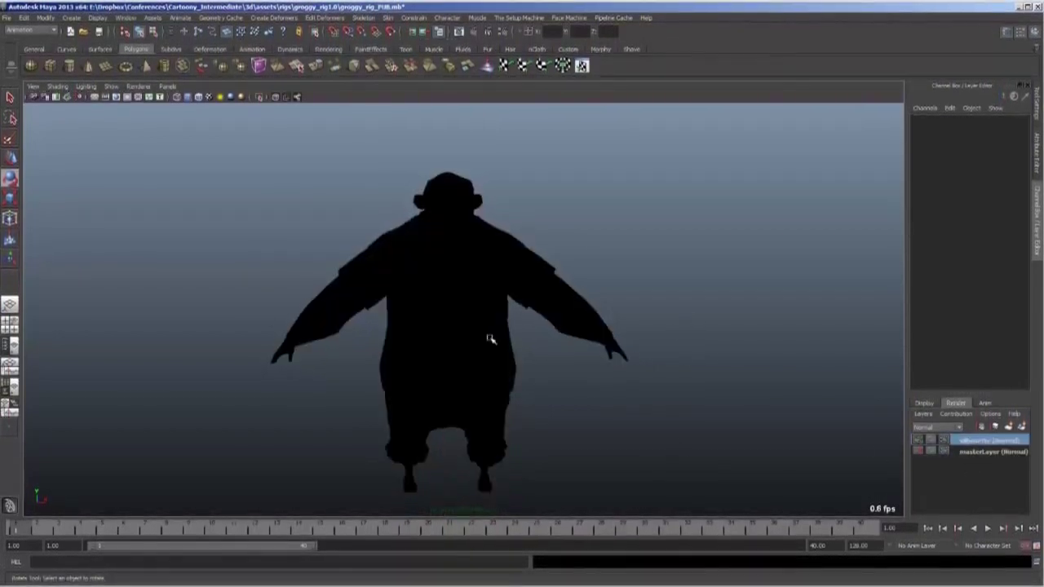